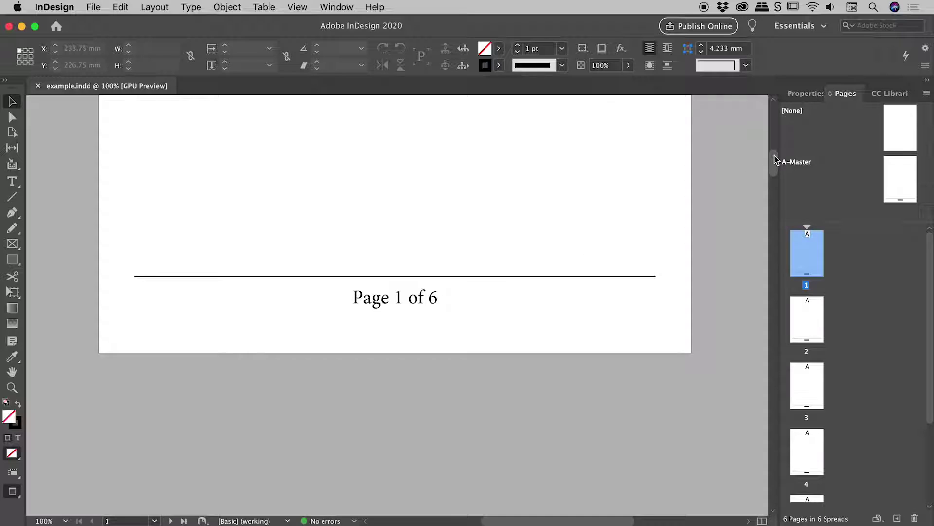
Scroll example.indd down to page 3, whose footer reads 'Page 3 of 6'
scroll(778, 165, down, 2)
drag(778, 164, 787, 285)
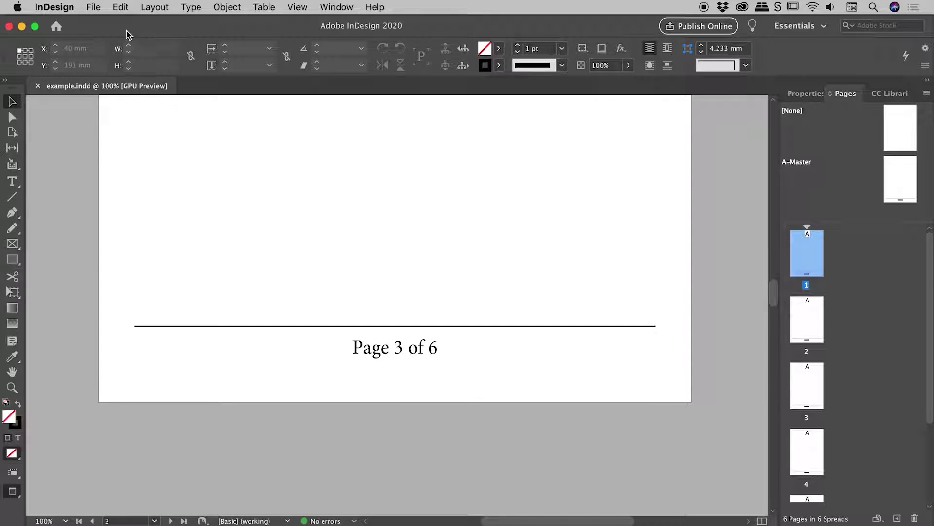
Create a new document with the default A4 settings
click(93, 7)
mouse_move(102, 23)
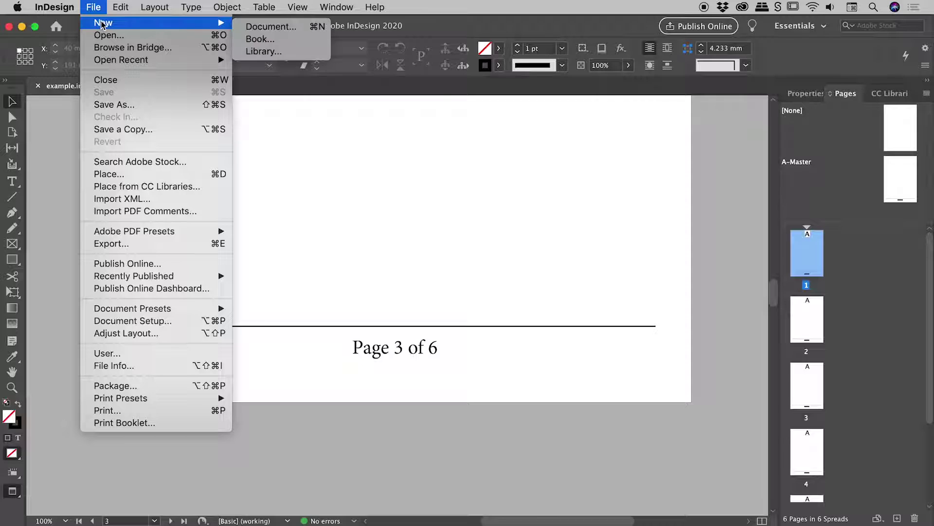
click(296, 27)
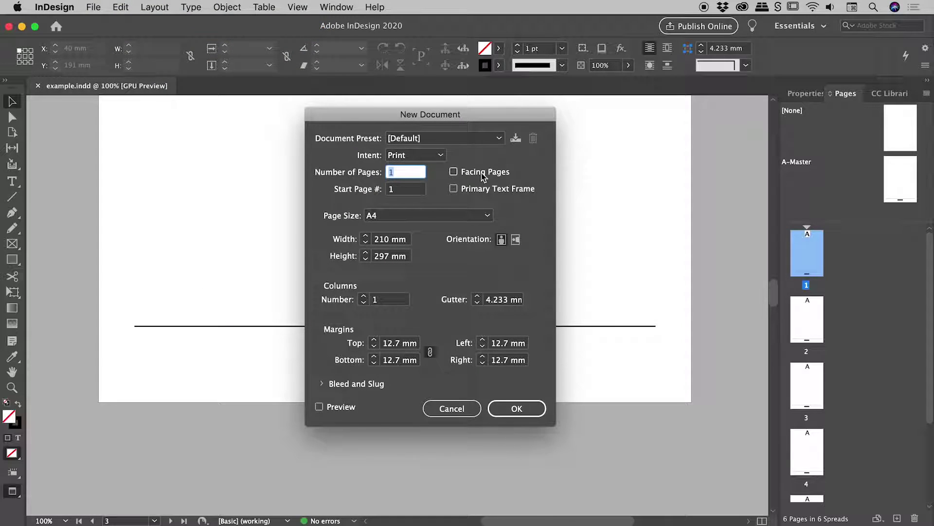
click(525, 408)
Add two pages so the new document has three pages
click(897, 517)
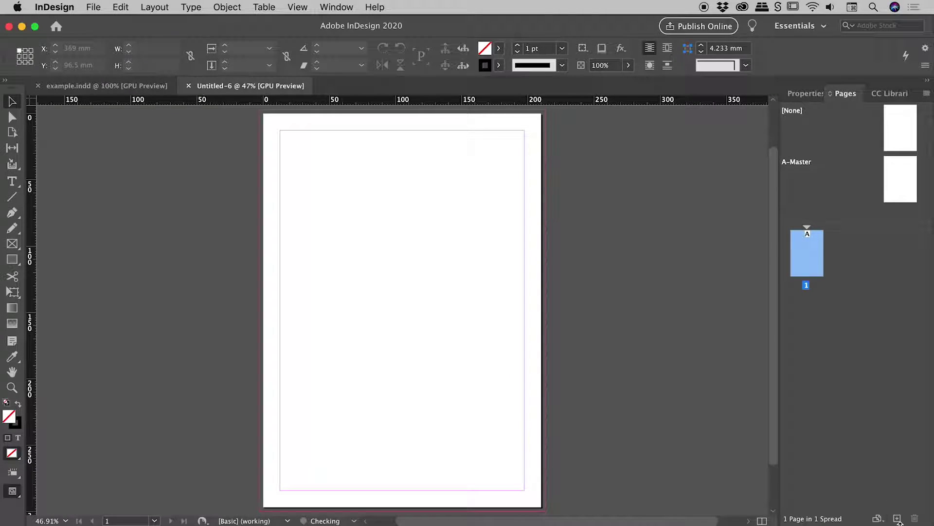
click(896, 518)
drag(778, 409, 787, 157)
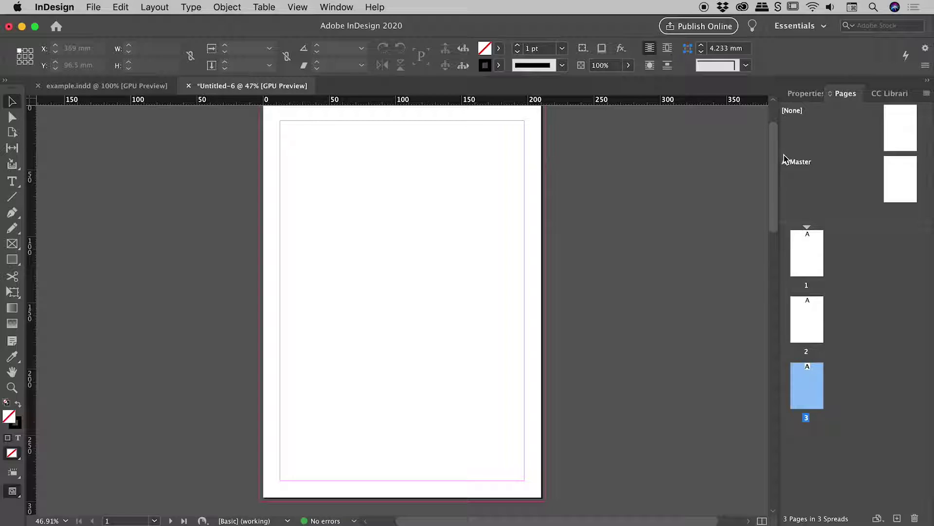
Draw a text frame on the A-Master page
double_click(784, 162)
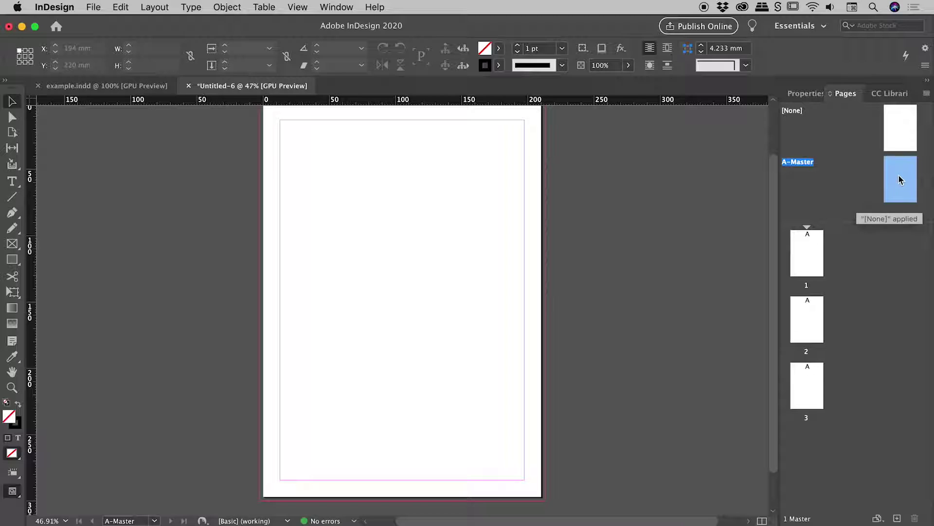
key(t)
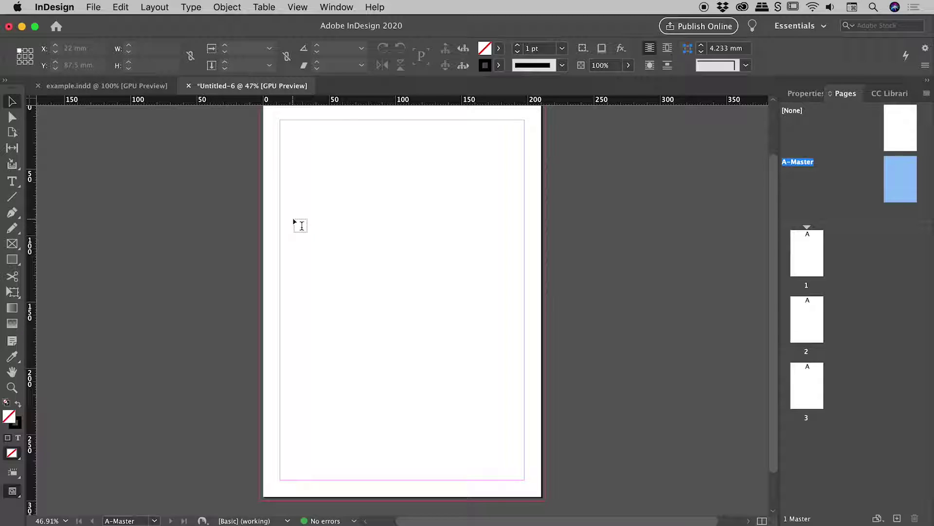
drag(281, 355, 523, 479)
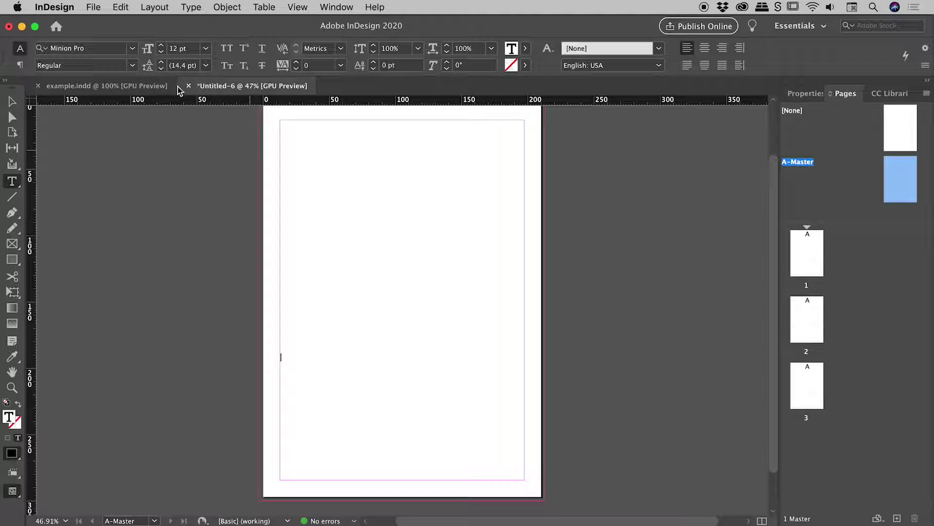
Set the frame's text to 80 pt, center-aligned
click(182, 48)
text(80)
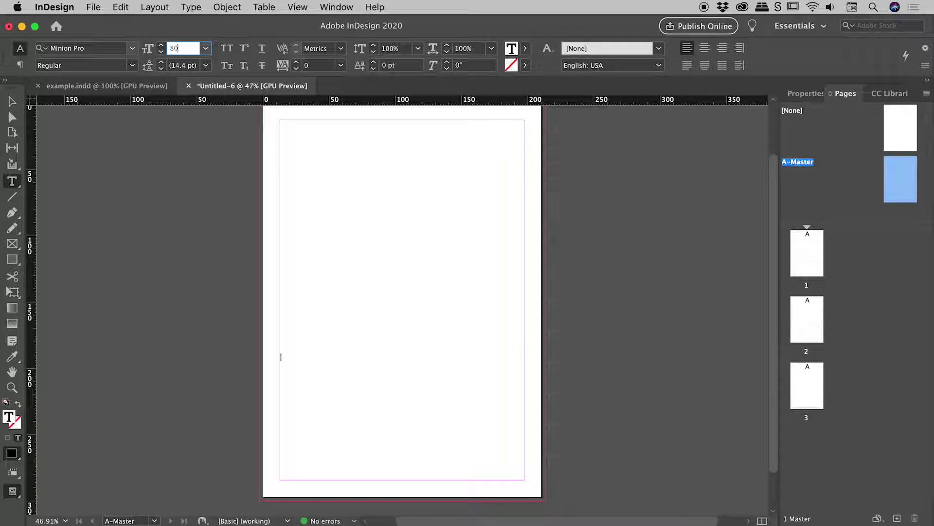
key(Return)
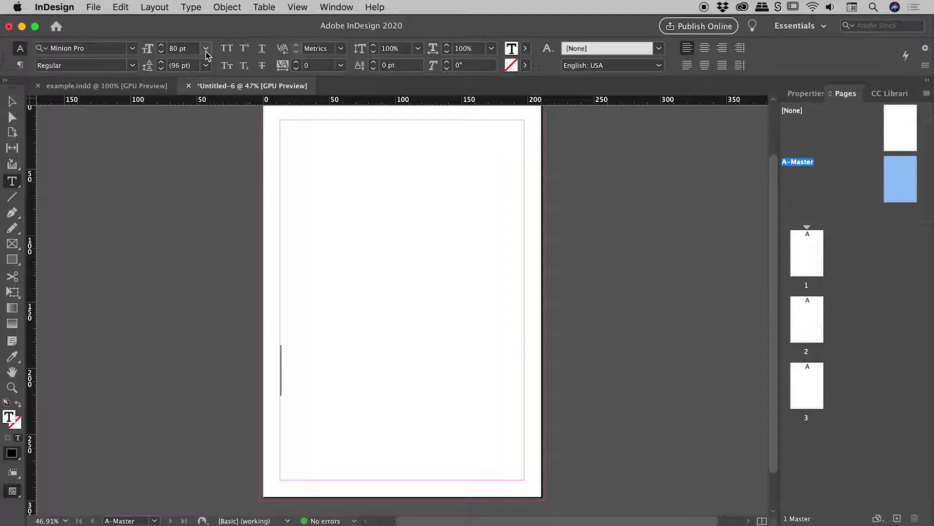
click(705, 48)
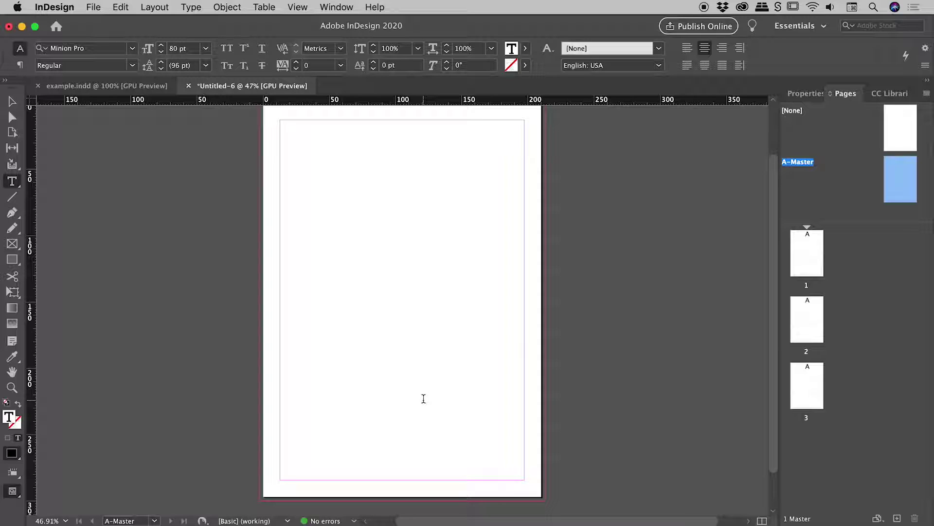
Type 'Page' in the master frame and insert a Current Page Number marker after it
text(Page)
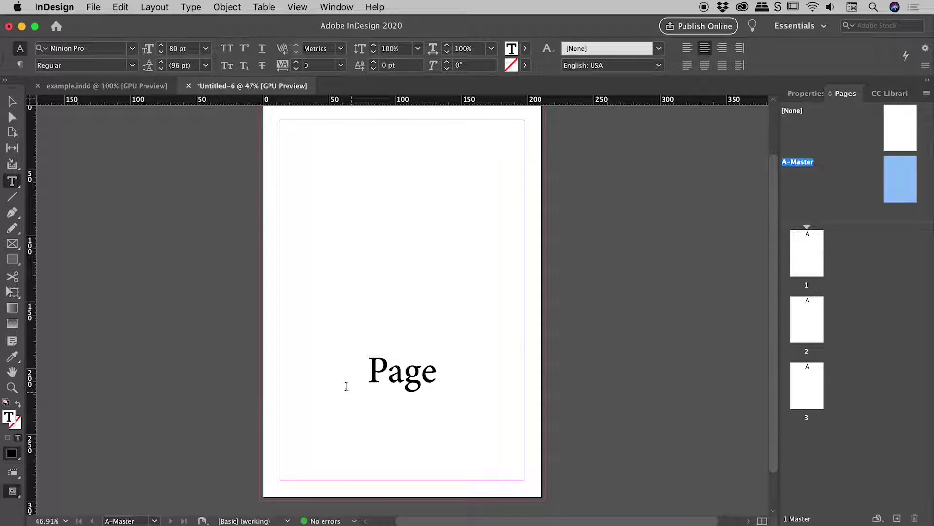
click(191, 7)
key(Down)
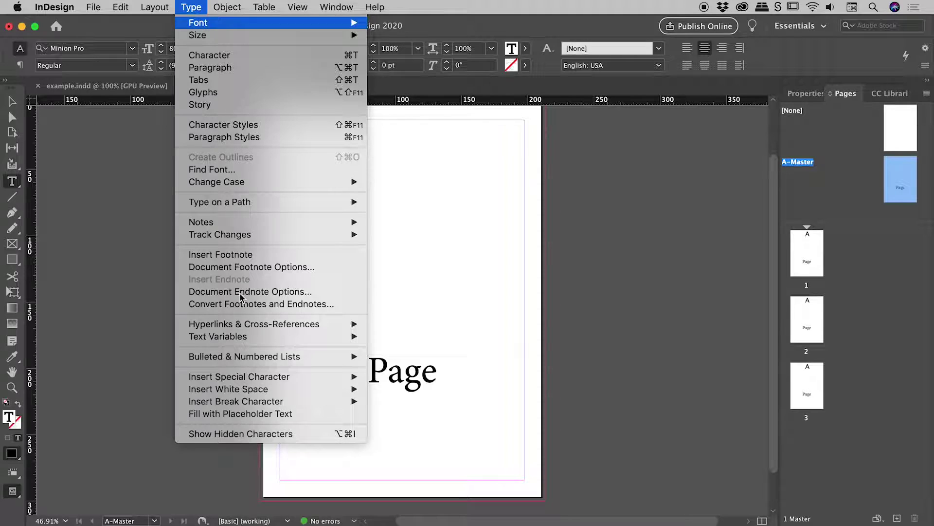
key(Right)
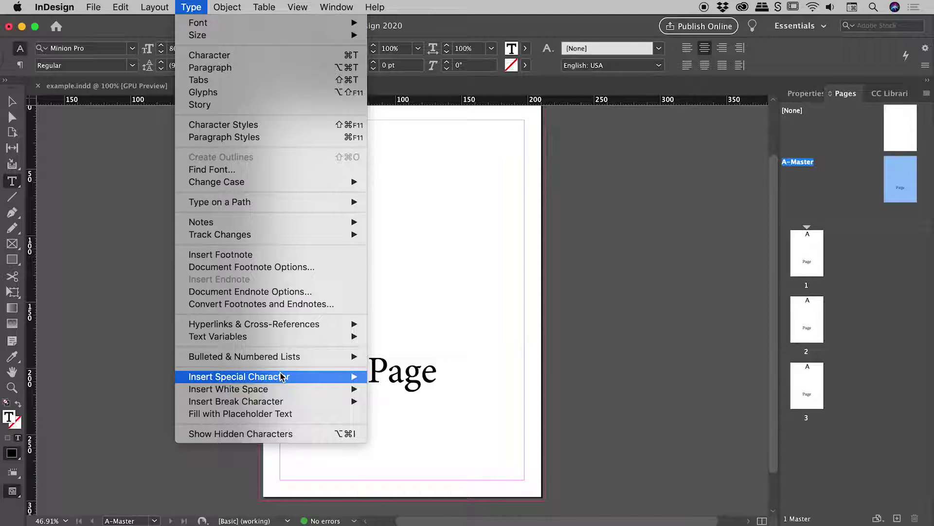
mouse_move(281, 376)
mouse_move(421, 389)
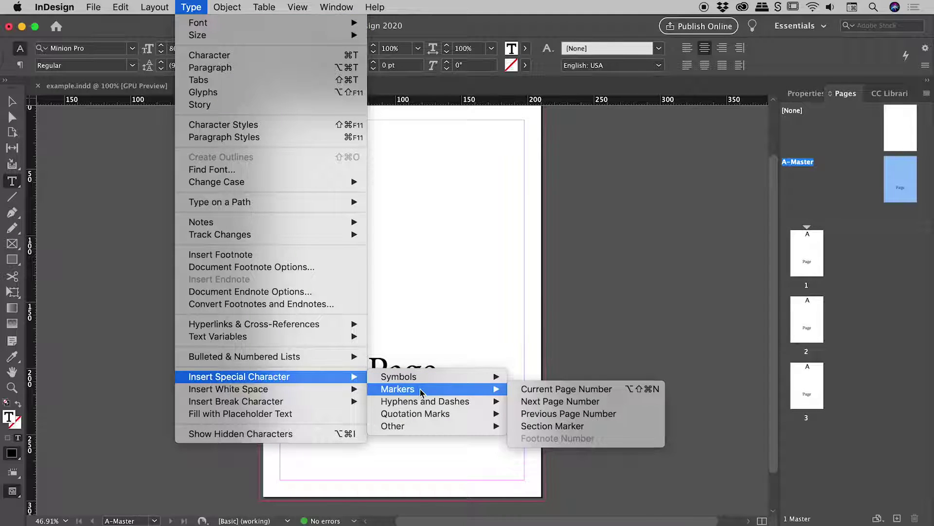
click(590, 390)
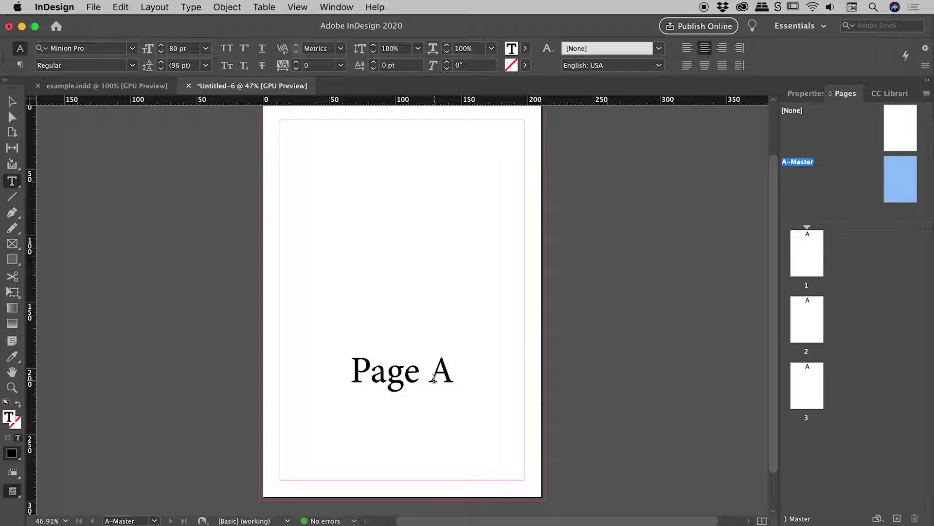
Type 'of' and insert the Last Page Number text variable after it
text(of)
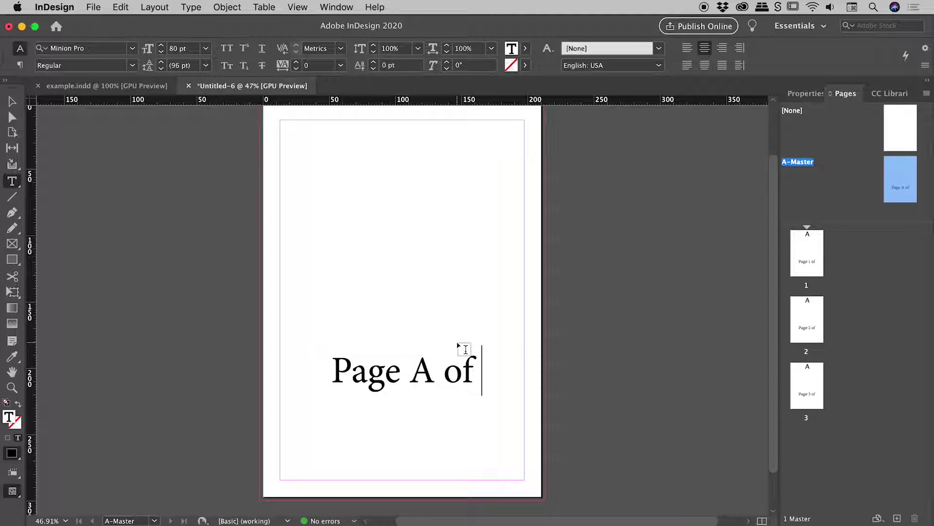
click(191, 7)
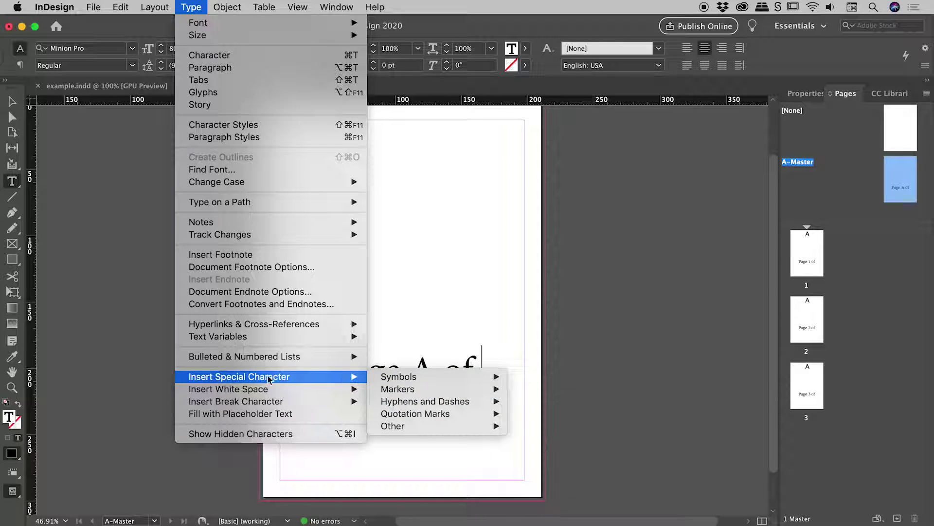
mouse_move(251, 337)
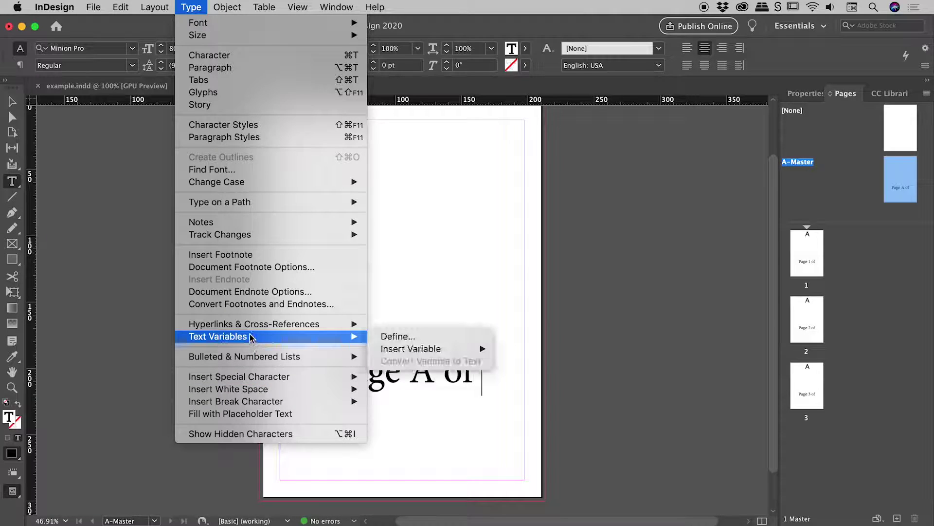
mouse_move(398, 349)
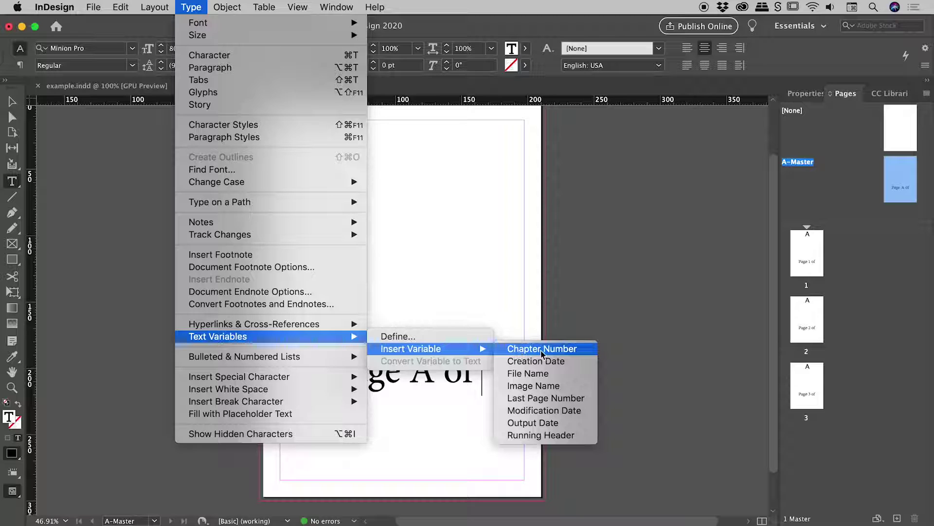
click(571, 398)
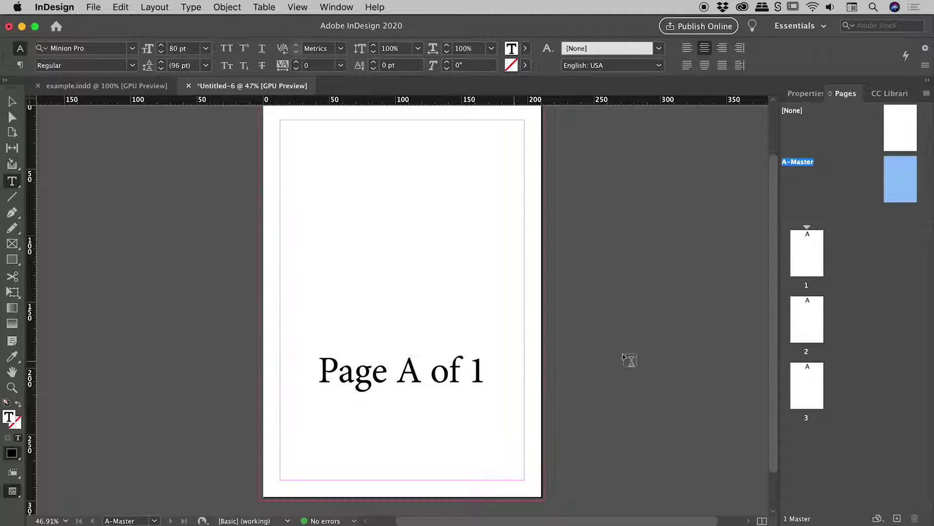
Add pages for five in total, checking that page 1 reads 'Page 1 of 5'
double_click(818, 257)
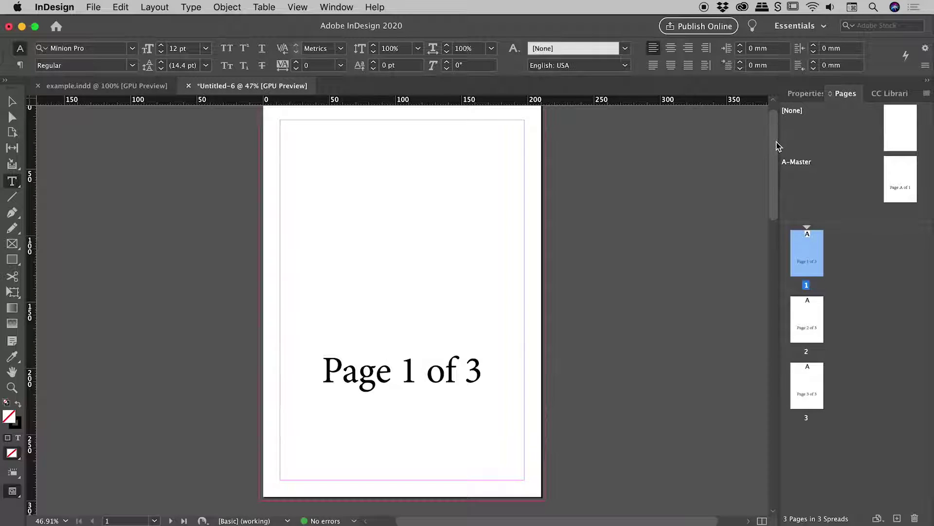
key(Page_Down)
key(Page_Down)
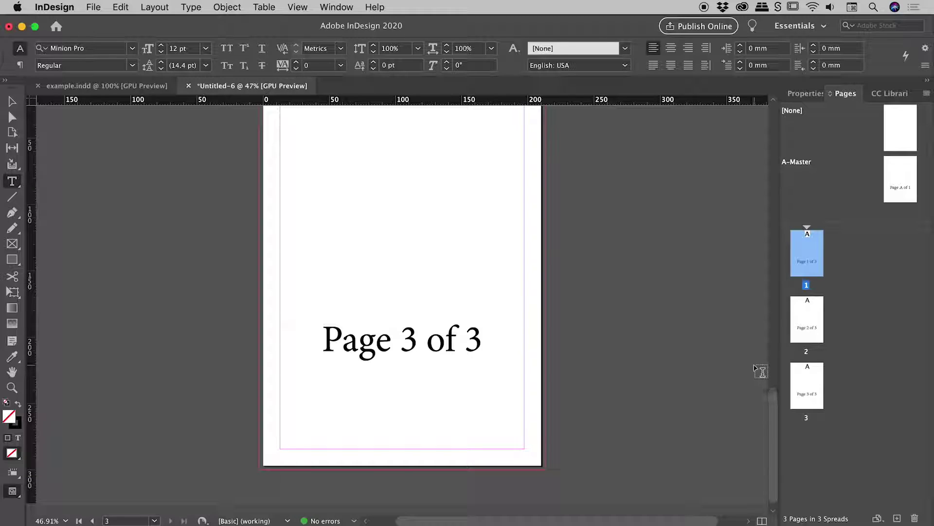
click(898, 517)
click(898, 517)
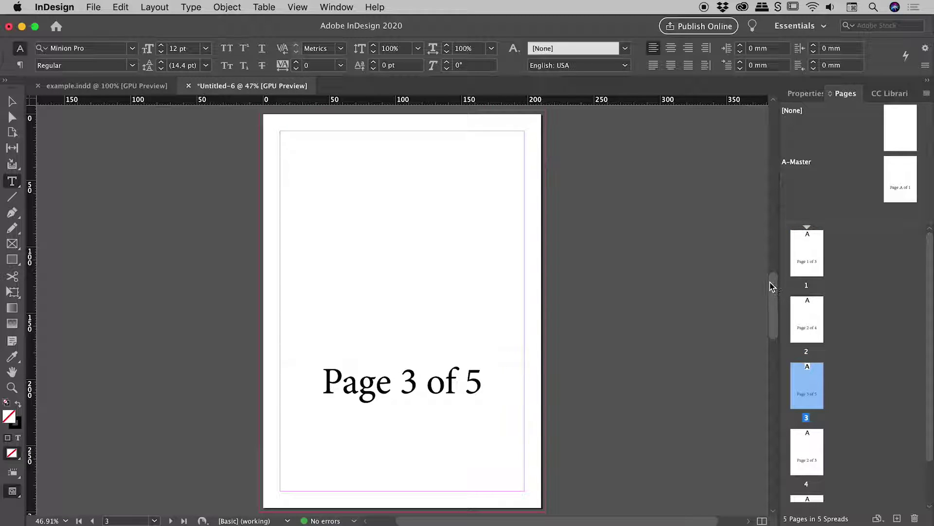
drag(770, 283, 817, 121)
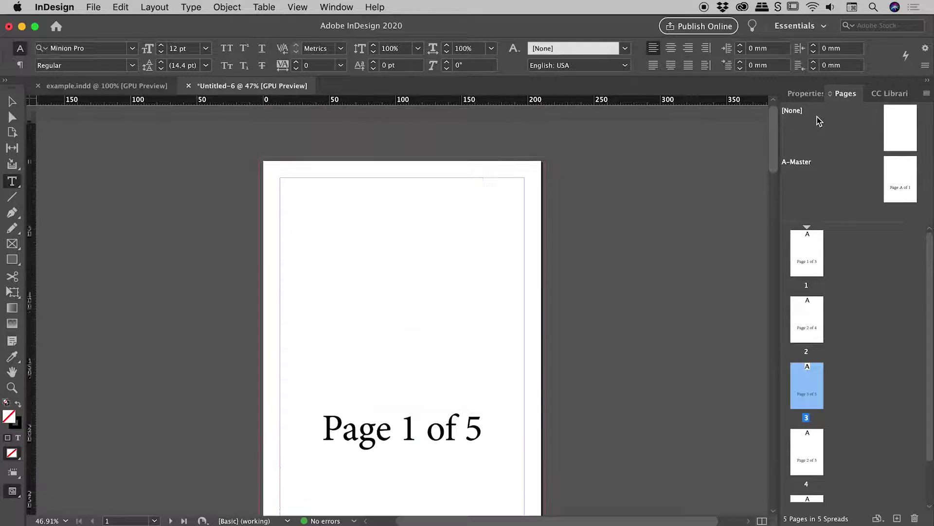
scroll(816, 125, down, 5)
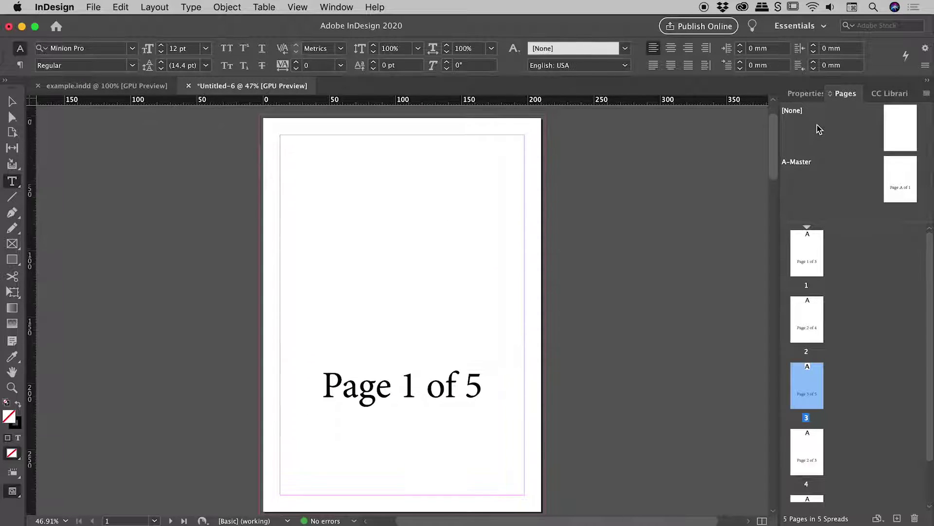